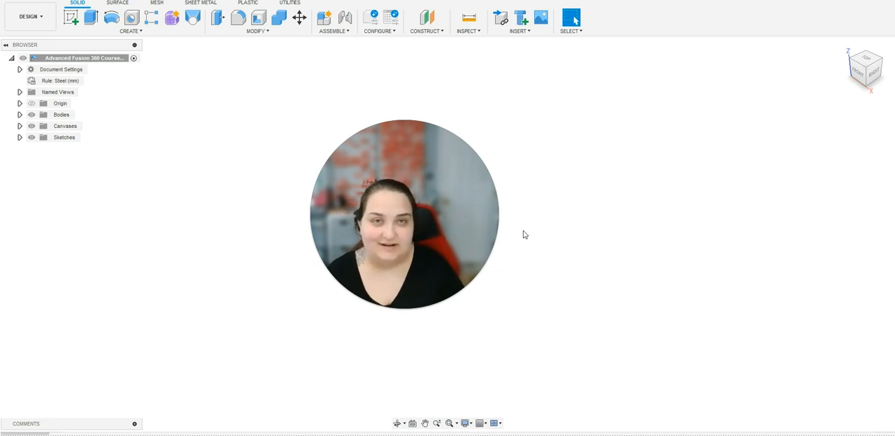
pyautogui.moveTo(460, 214); pyautogui.dragTo(192, 329)
pyautogui.click(125, 424)
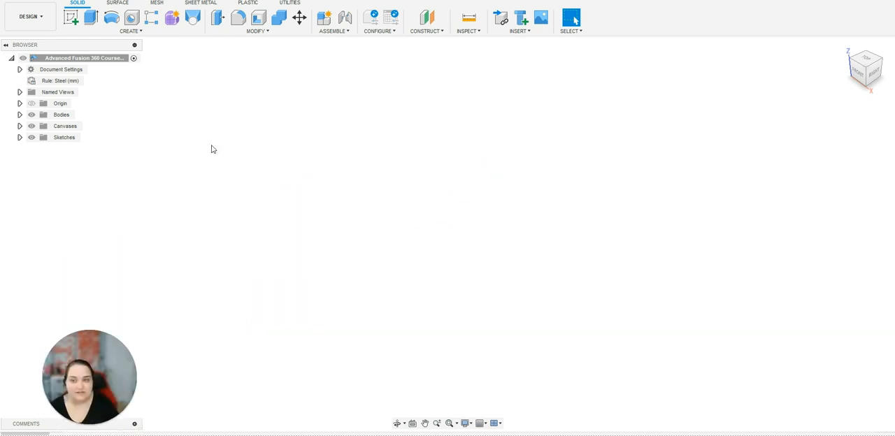
# Start a new sketch on the horizontal XY origin plane, viewed from the top.
pyautogui.click(72, 19)
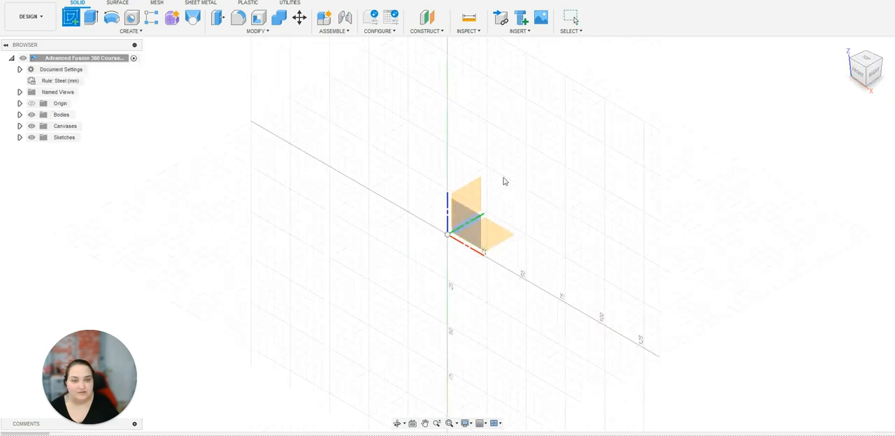
pyautogui.click(866, 61)
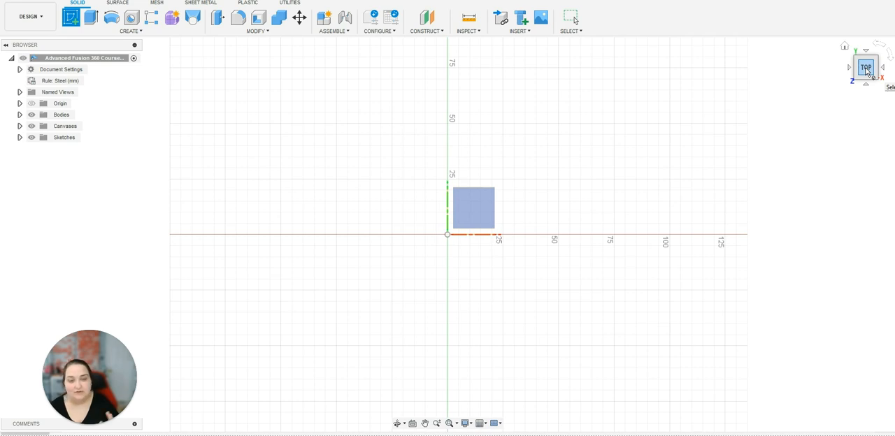
pyautogui.click(464, 241)
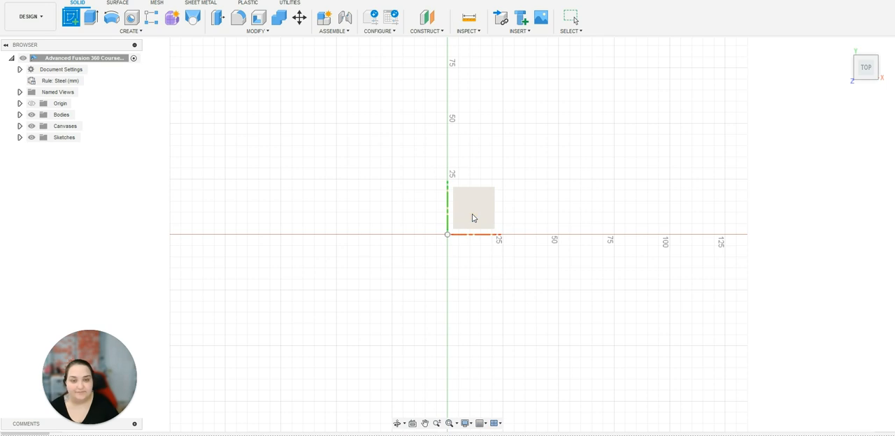
pyautogui.click(472, 218)
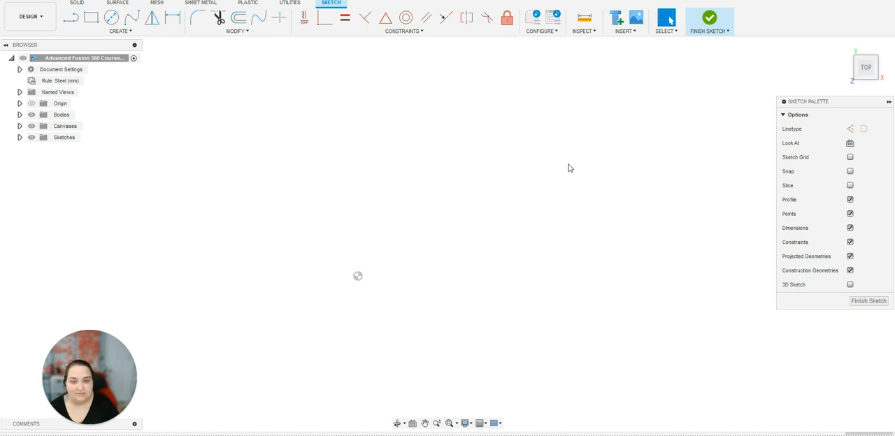
# Sketch a center-diameter circle with a diameter of 1 in, away from the origin.
pyautogui.click(113, 23)
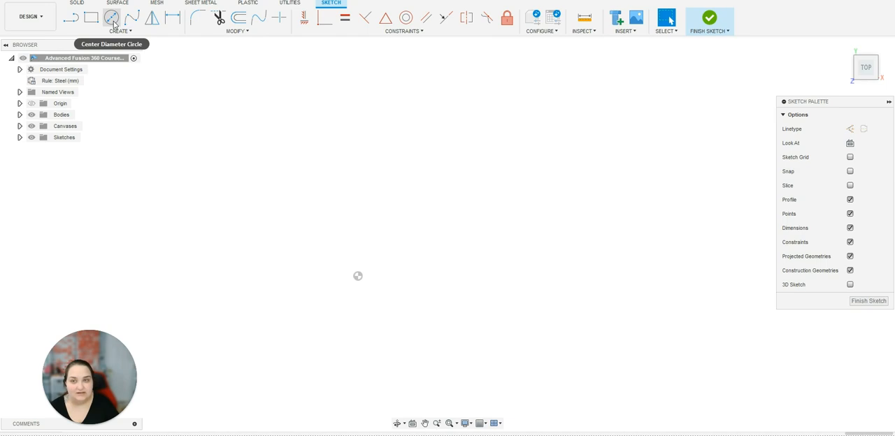
pyautogui.click(114, 23)
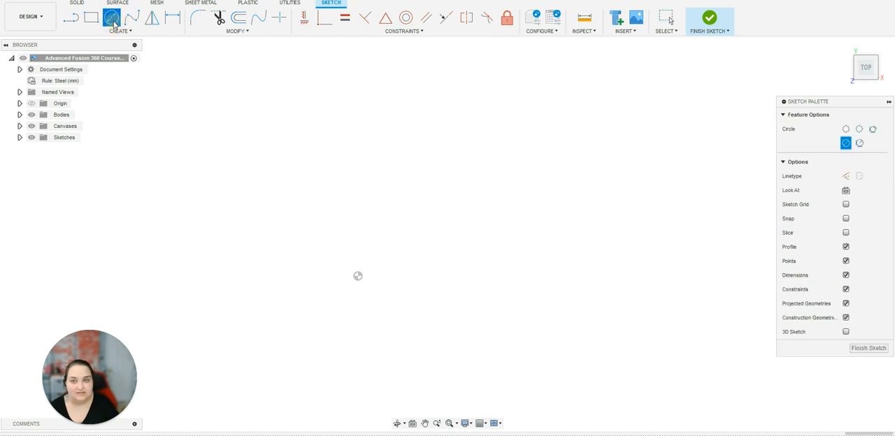
pyautogui.click(502, 169)
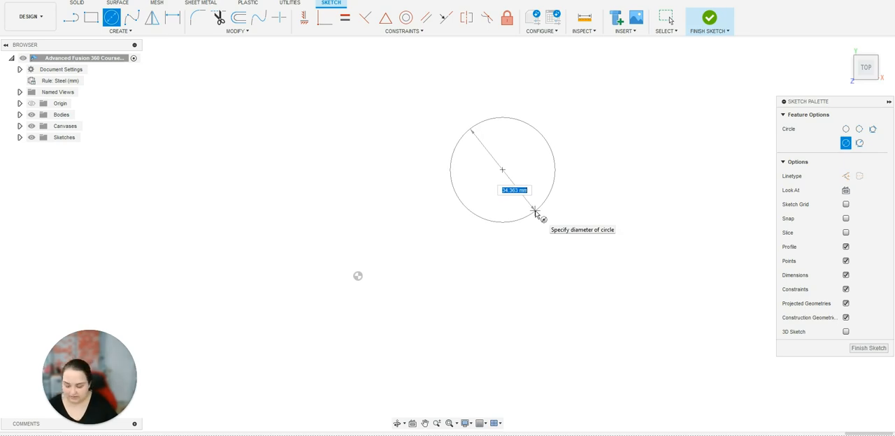
pyautogui.write('1in')
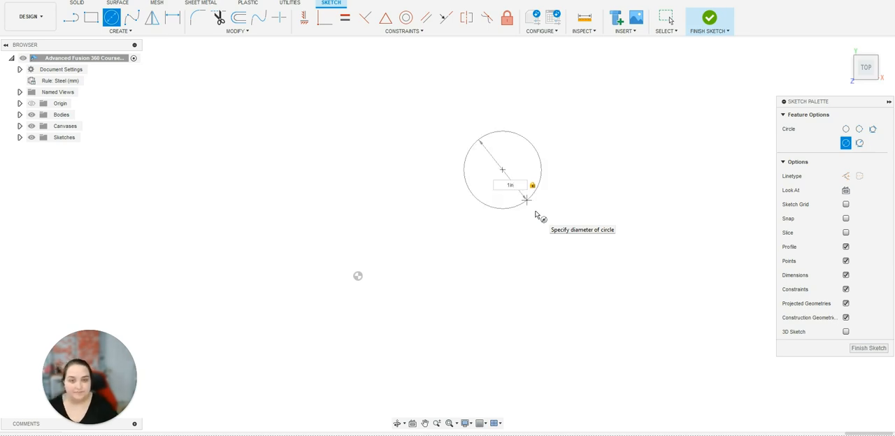
pyautogui.press('Return')
pyautogui.scroll(4, 557, 188)
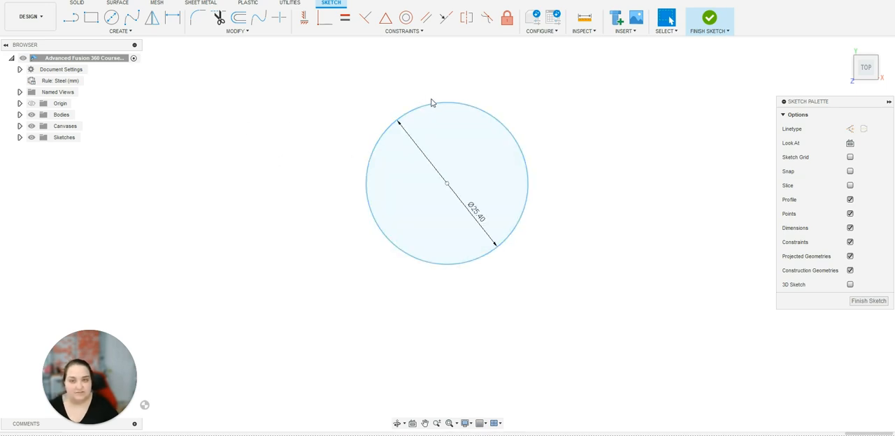
# Offset the 1 in circle outward by 0.4 mm to form a thin ring profile.
pyautogui.click(237, 32)
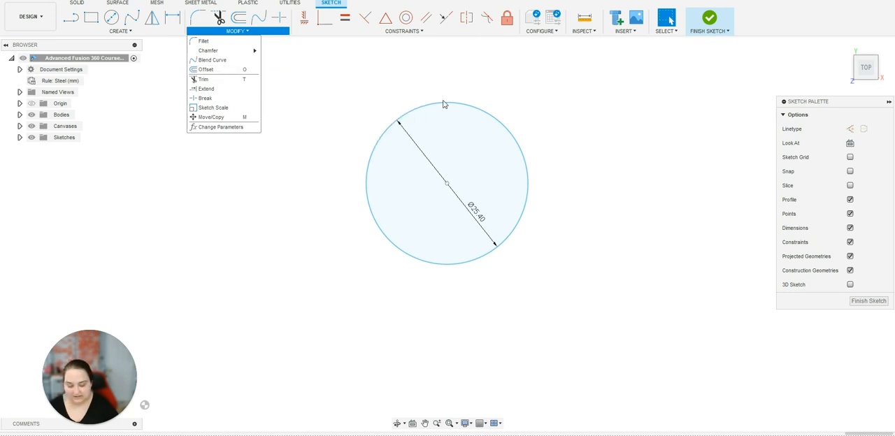
pyautogui.press('o')
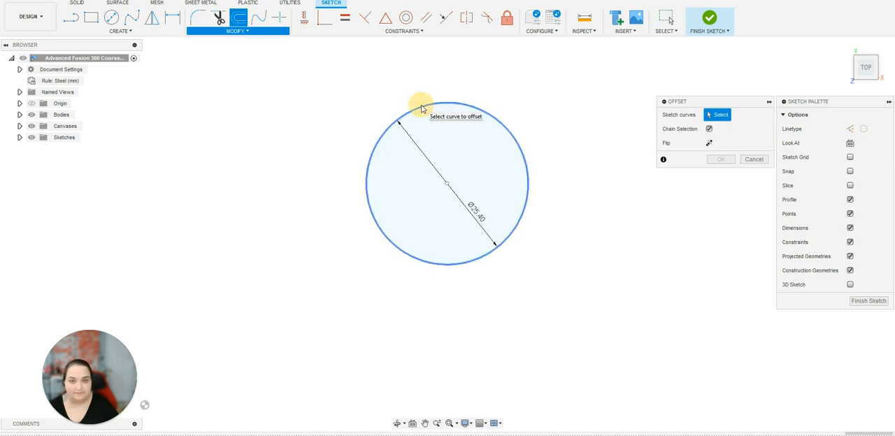
pyautogui.click(421, 109)
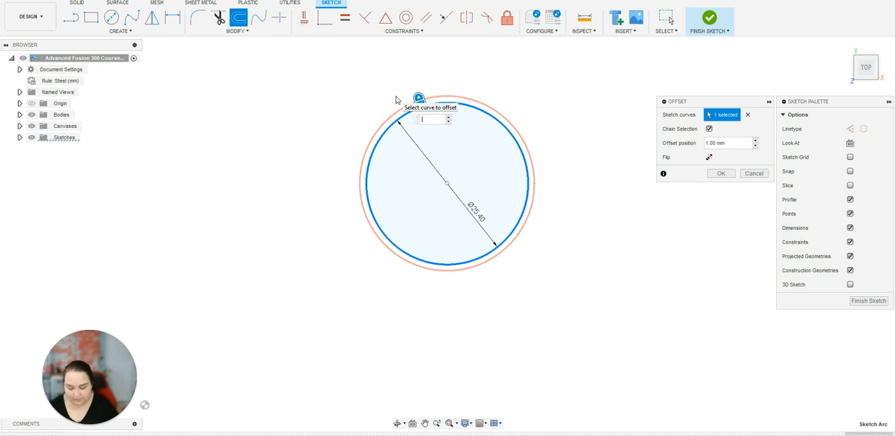
pyautogui.write('.4')
pyautogui.press('Return')
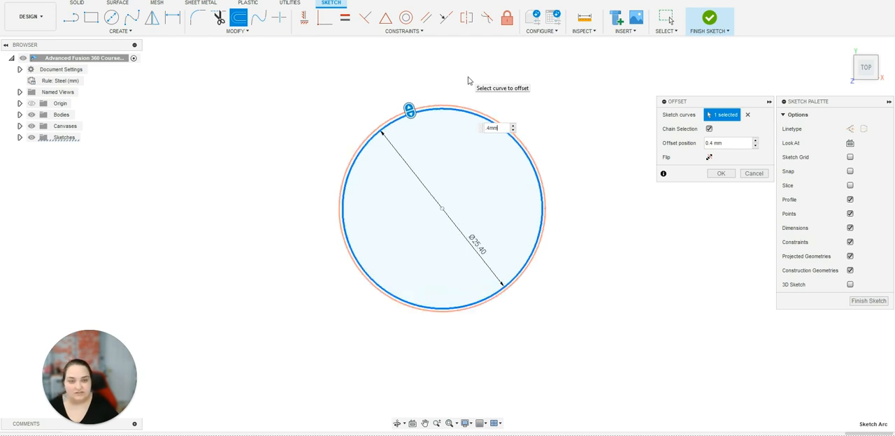
pyautogui.scroll(3, 478, 94)
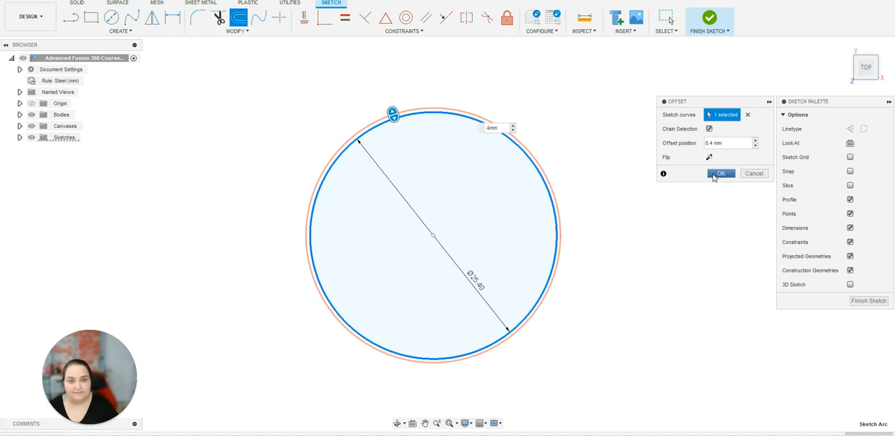
pyautogui.click(719, 173)
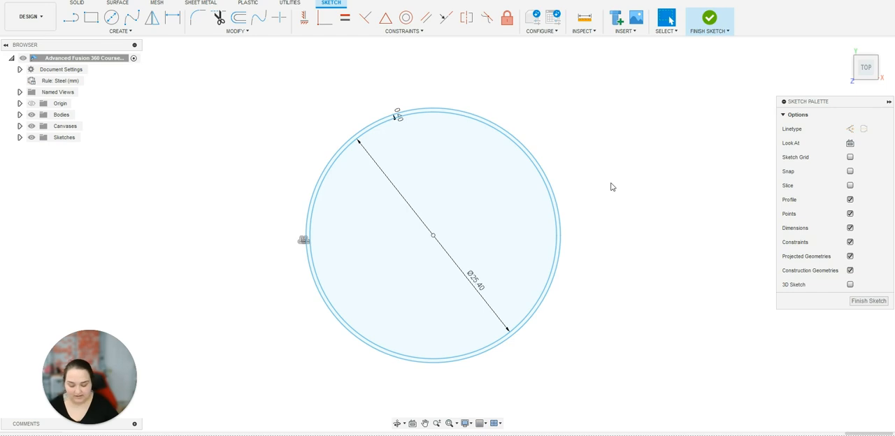
# Offset the inner 1 in circle outward by about 5.4 mm for the flange outline, and finish the sketch.
pyautogui.press('o')
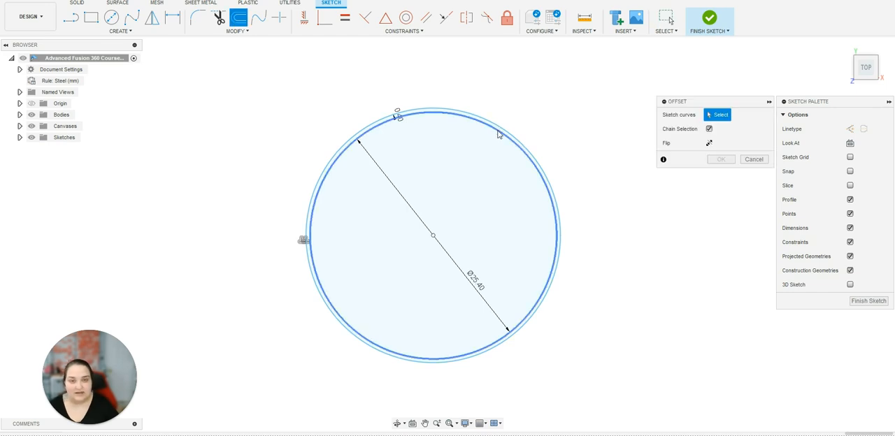
pyautogui.click(500, 128)
pyautogui.moveTo(501, 128); pyautogui.dragTo(524, 84)
pyautogui.click(731, 175)
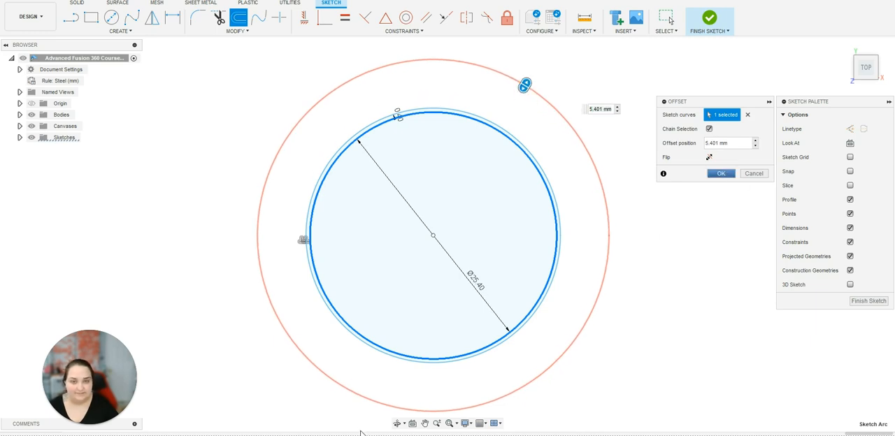
pyautogui.click(711, 19)
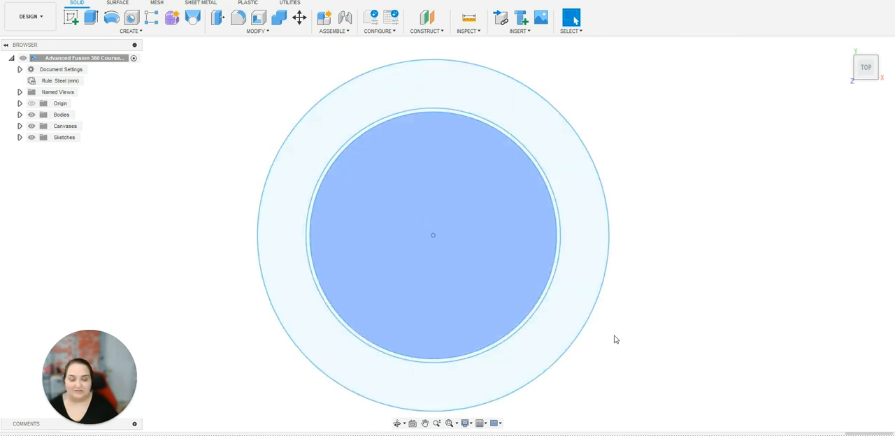
pyautogui.click(463, 386)
pyautogui.click(413, 425)
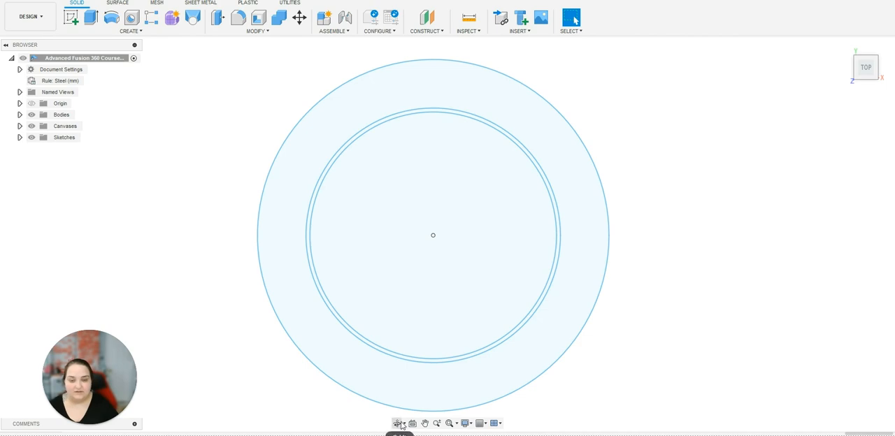
pyautogui.click(397, 424)
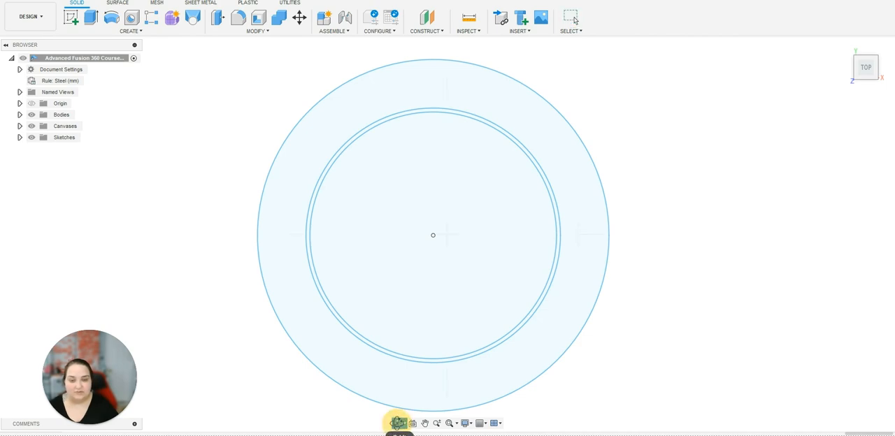
pyautogui.moveTo(410, 357); pyautogui.dragTo(437, 377)
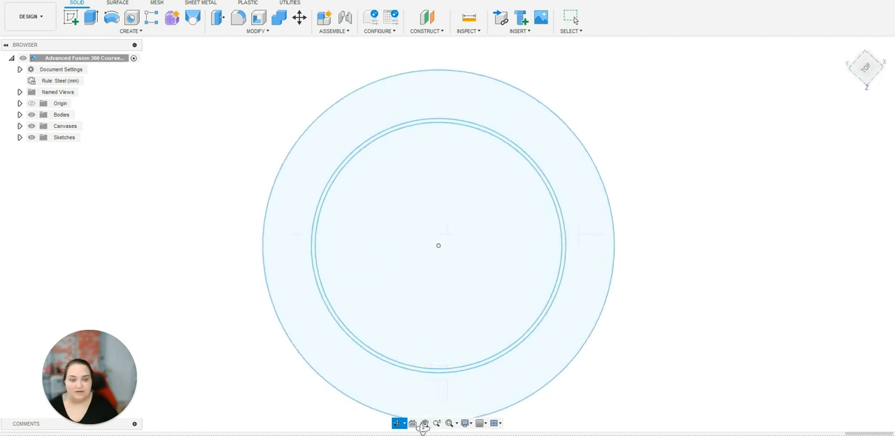
pyautogui.click(738, 356)
pyautogui.click(865, 68)
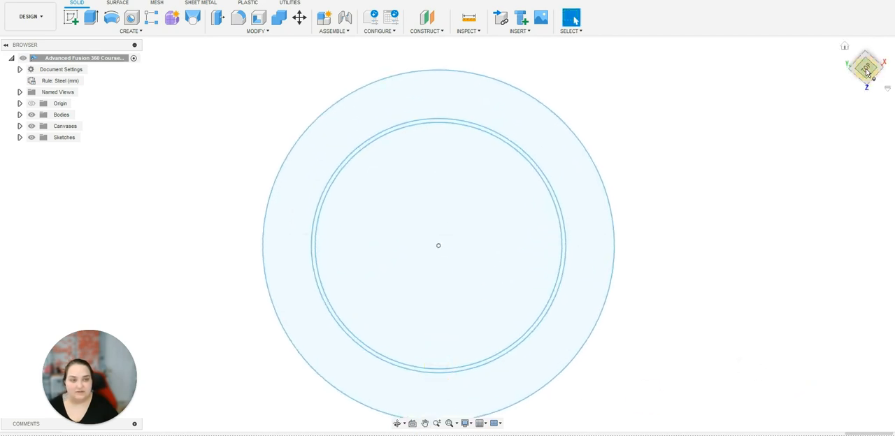
pyautogui.click(888, 56)
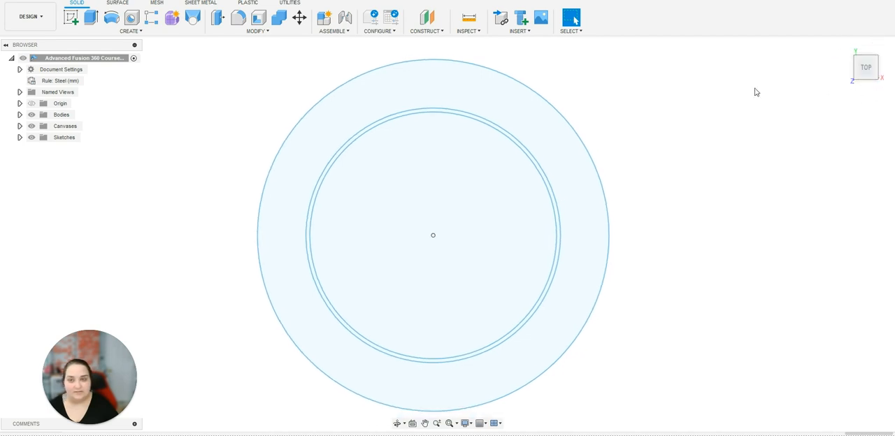
# Extrude the thin ring profile between the two inner circles 0.5 in as a new body.
pyautogui.click(90, 19)
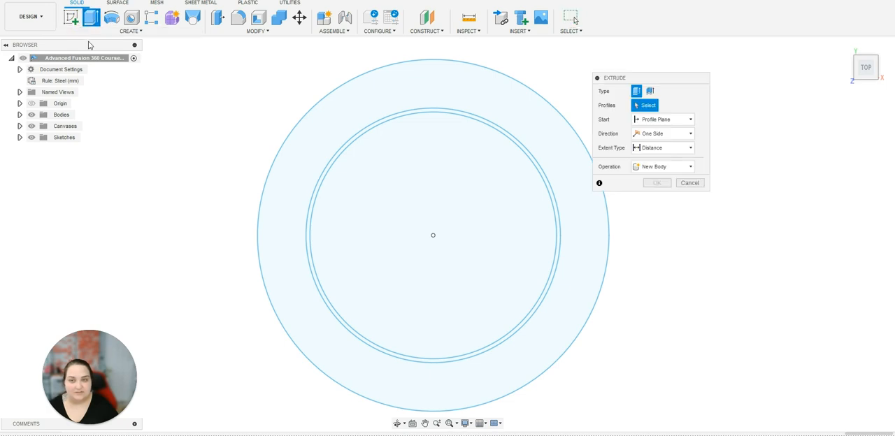
pyautogui.click(385, 120)
pyautogui.press('BackSpace')
pyautogui.write('5in')
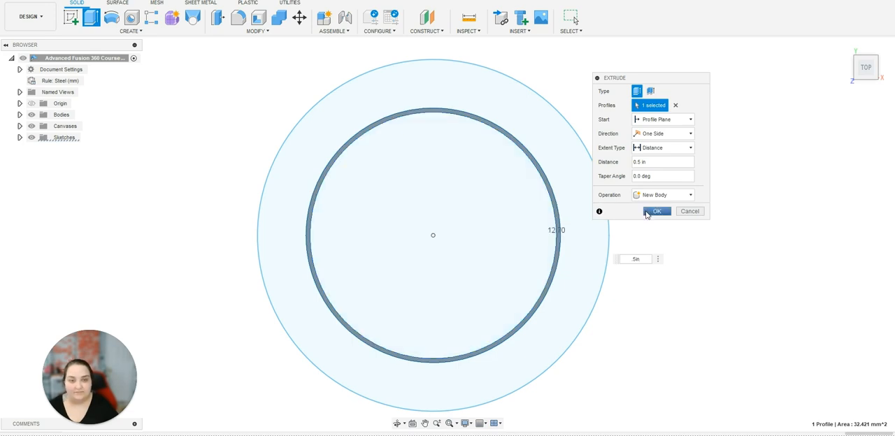
pyautogui.click(656, 211)
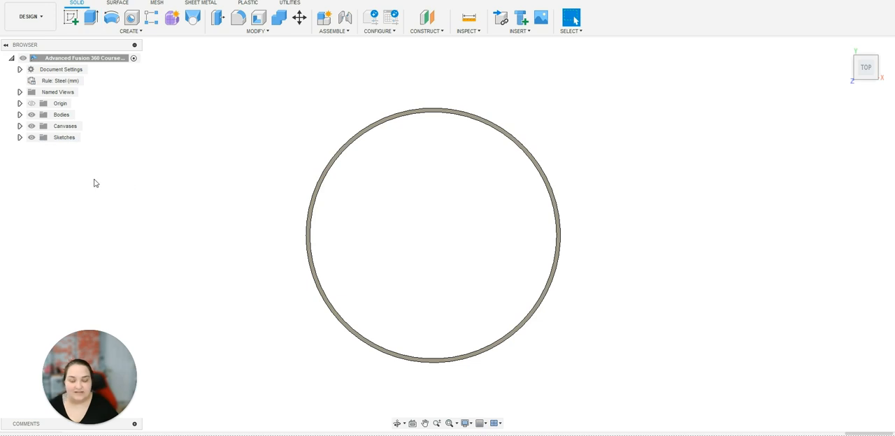
# Make Sketch29 visible again so its outer ring profile can be used.
pyautogui.click(27, 148)
pyautogui.click(18, 137)
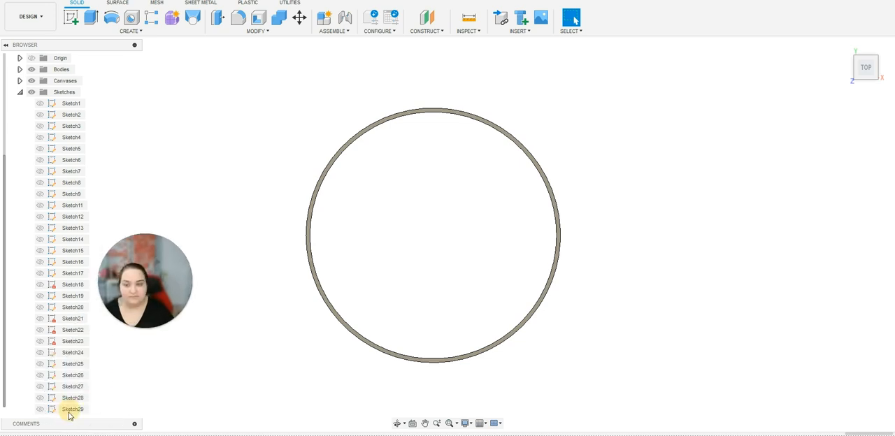
pyautogui.click(43, 411)
pyautogui.click(41, 410)
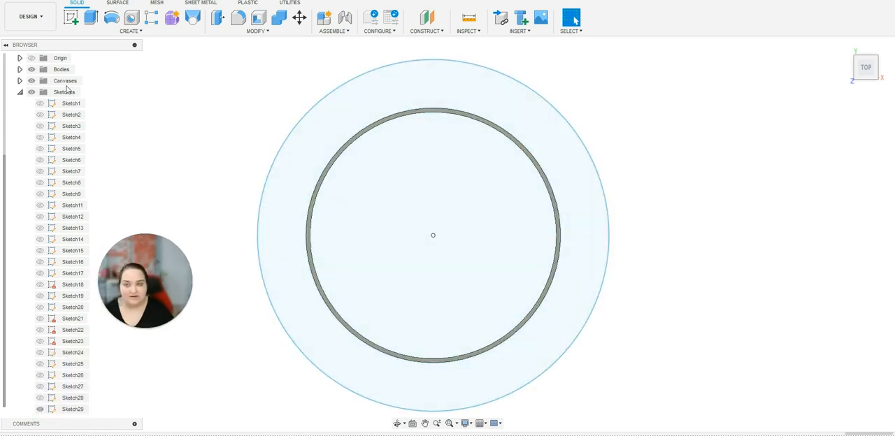
pyautogui.click(20, 91)
pyautogui.moveTo(110, 275); pyautogui.dragTo(58, 341)
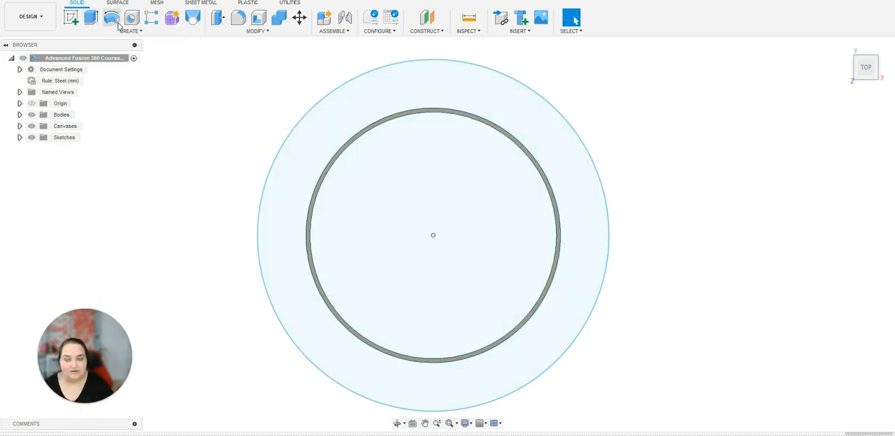
# Extrude the wide outer ring profile 0.2 in, joined to the existing thin ring body.
pyautogui.click(91, 19)
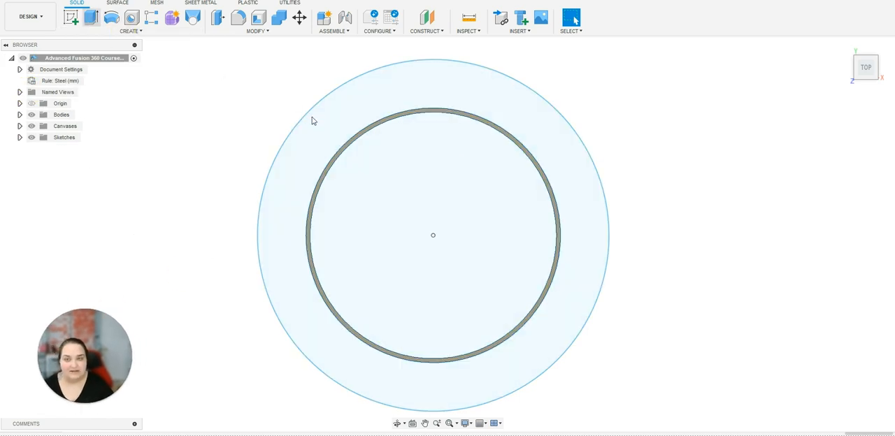
pyautogui.click(355, 123)
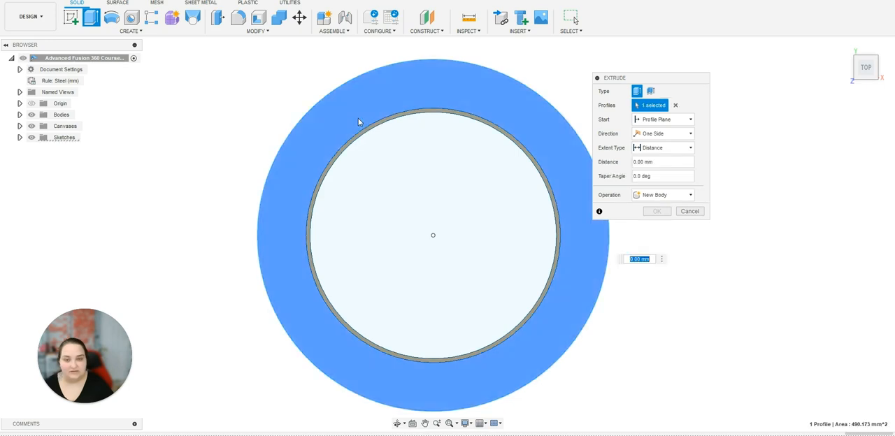
pyautogui.write('.2in')
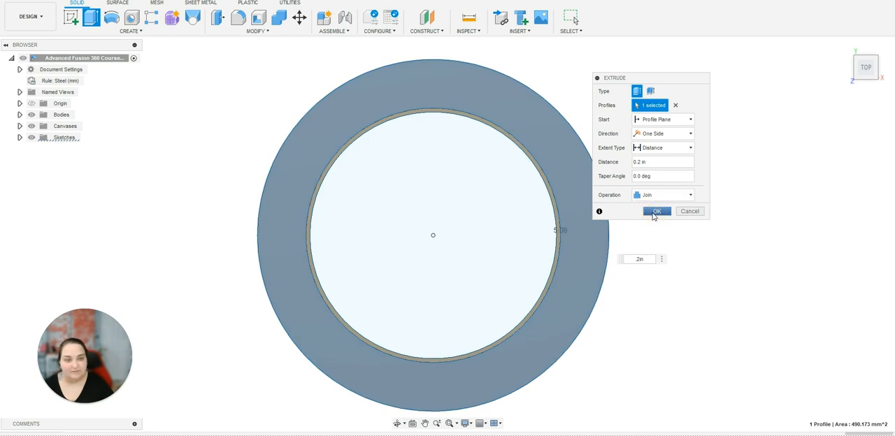
pyautogui.click(654, 212)
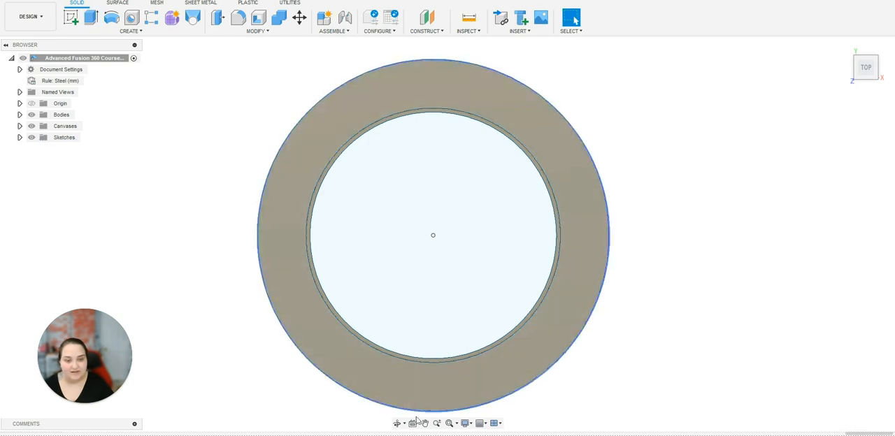
# Hide all sketches so that only the flanged ring body is displayed.
pyautogui.click(397, 422)
pyautogui.click(427, 329)
pyautogui.moveTo(403, 337); pyautogui.dragTo(432, 291)
pyautogui.press('Escape')
pyautogui.click(31, 137)
pyautogui.scroll(-2, 469, 380)
pyautogui.scroll(3, 593, 261)
pyautogui.scroll(-3, 556, 313)
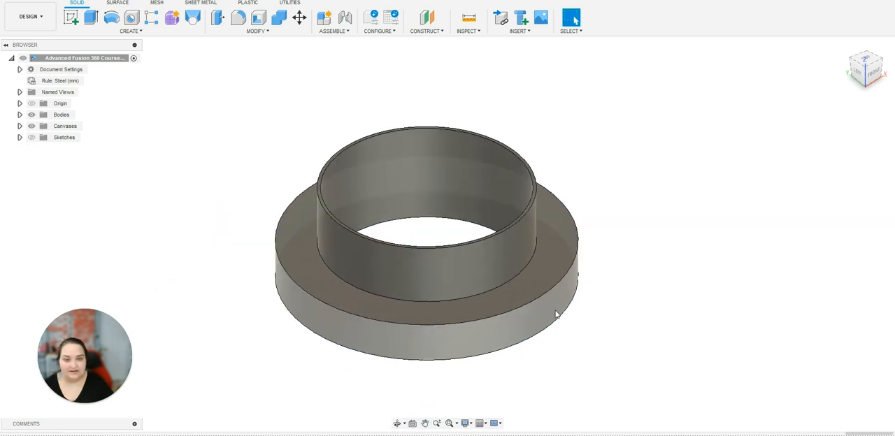
pyautogui.click(396, 423)
pyautogui.moveTo(419, 386); pyautogui.dragTo(541, 270)
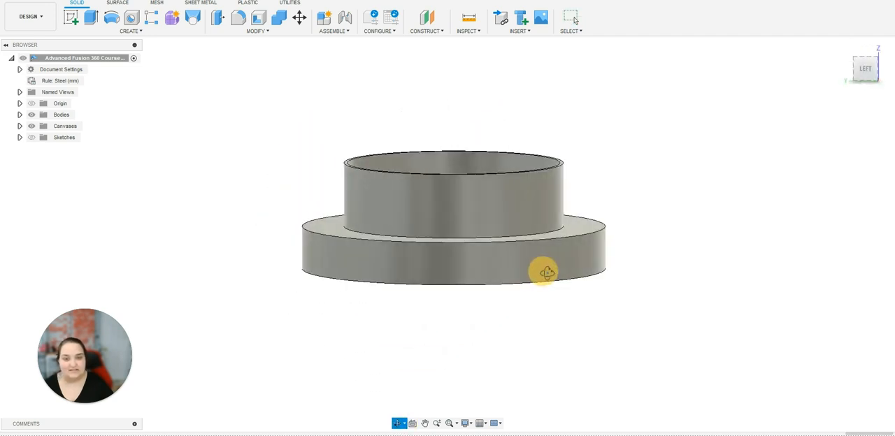